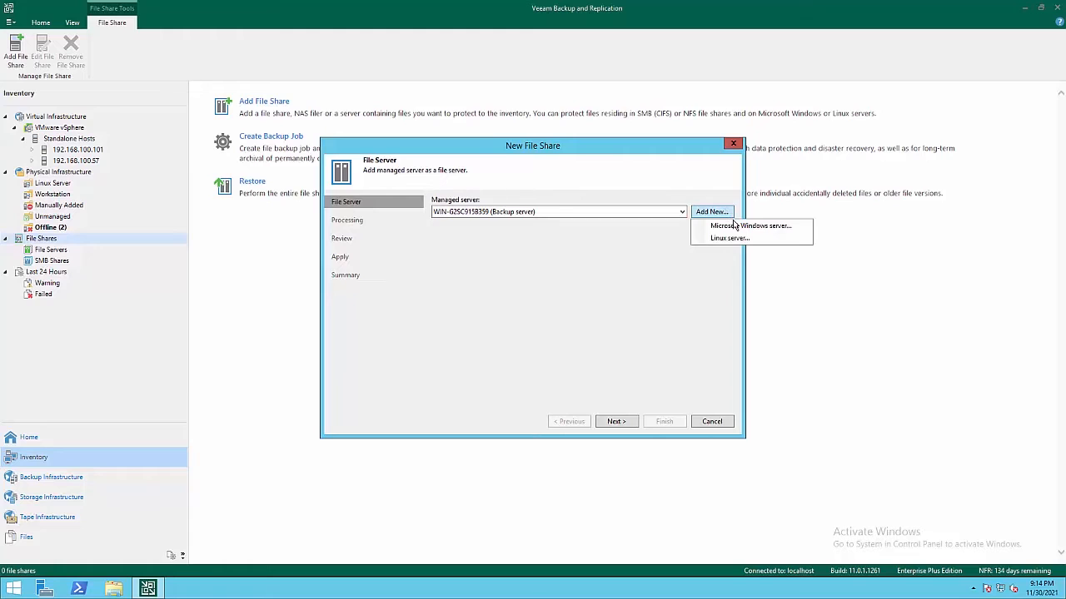
Start adding a new Microsoft Windows server with the IP address 192.168.100.58 for the file share.
left_click(737, 227)
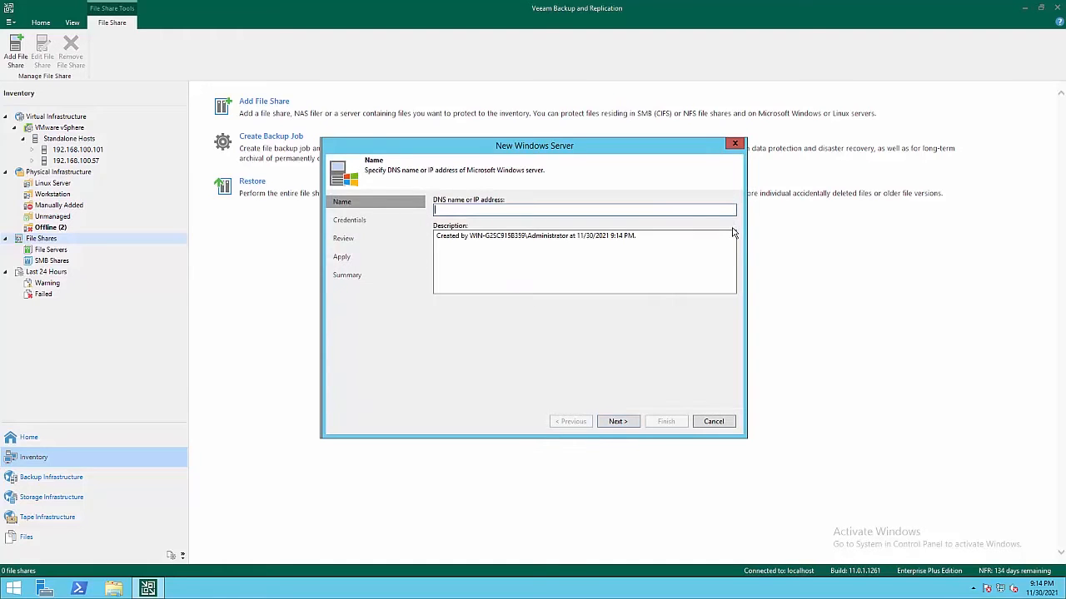
type("192.168.100.58")
left_click(617, 421)
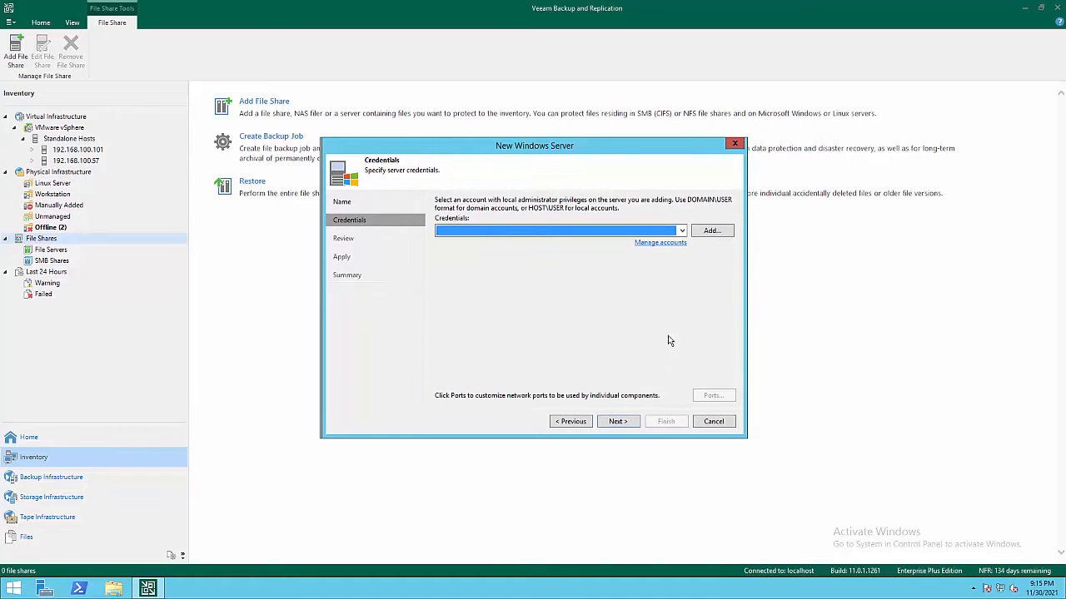
Create credentials for the new Windows server with the username administrator and the account password.
left_click(726, 231)
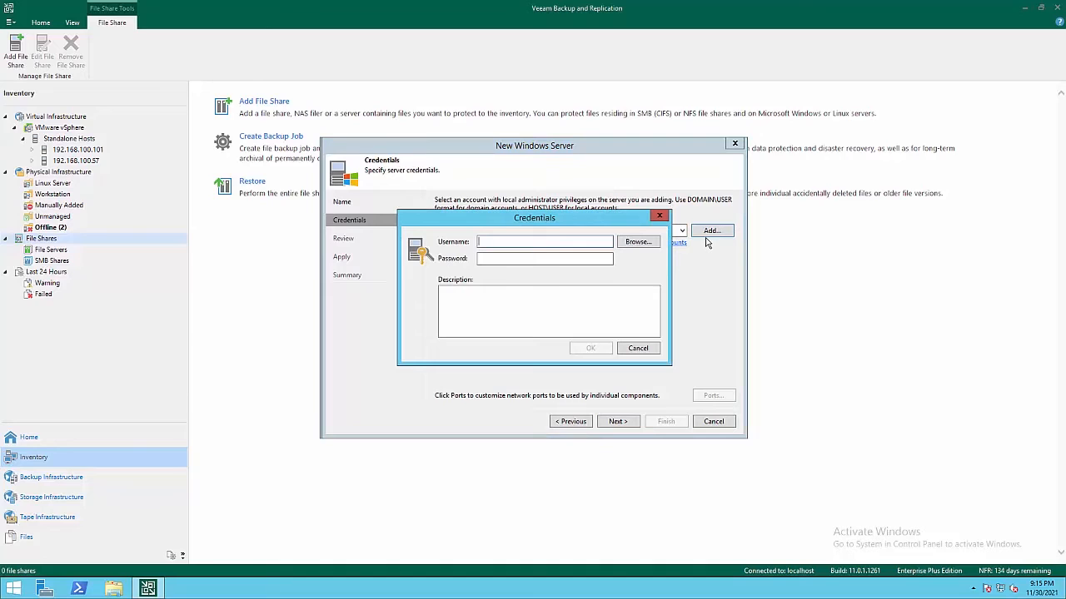
type("administrator")
key("Tab")
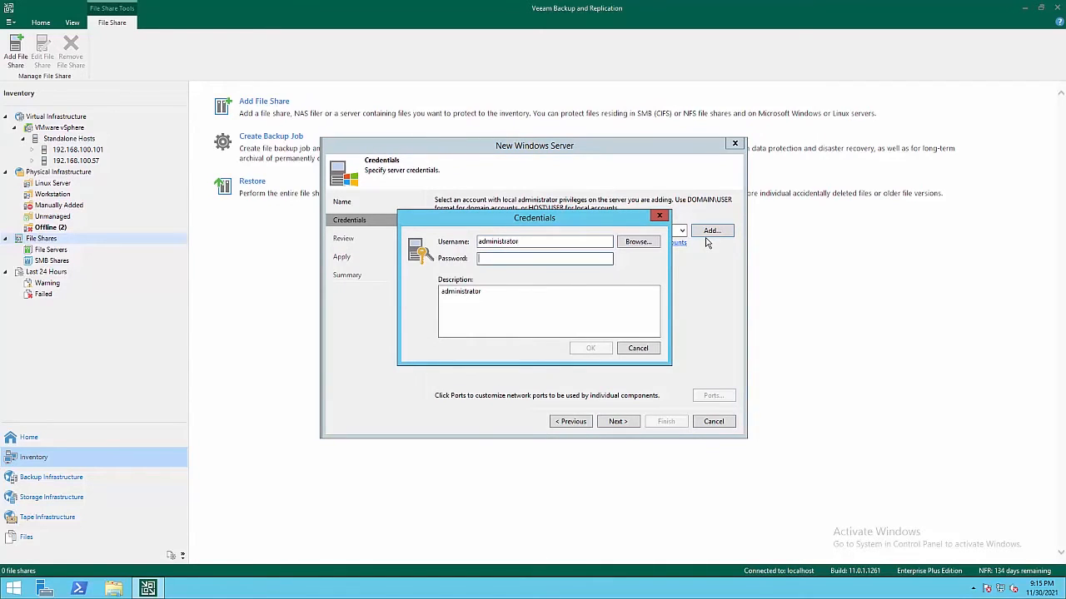
type("P")
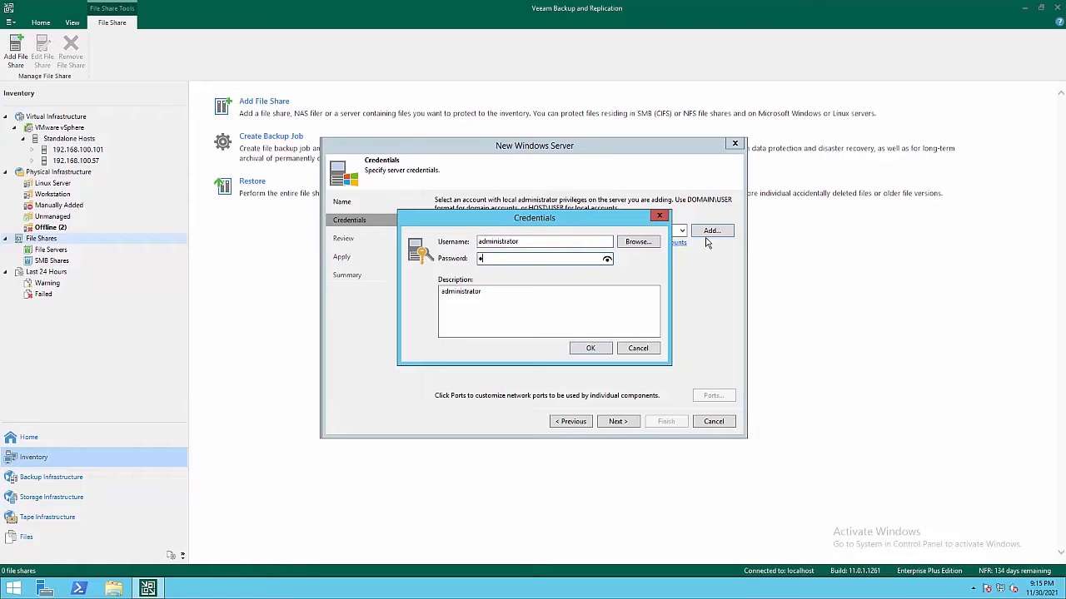
type("assword")
key("Return")
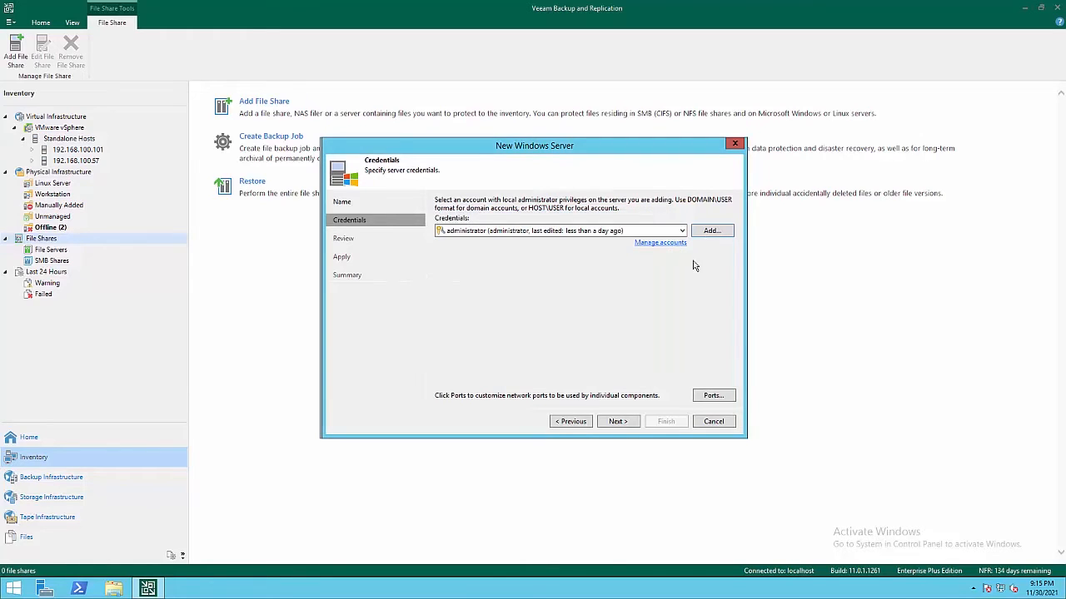
Apply the new Windows server's settings and finish adding it as the managed server.
left_click(617, 422)
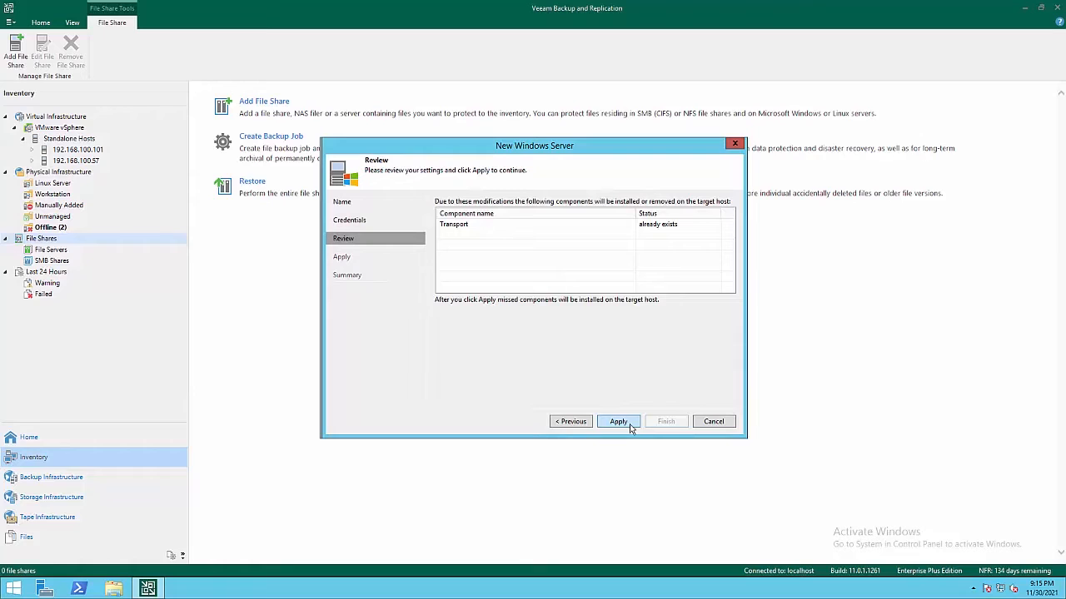
left_click(619, 422)
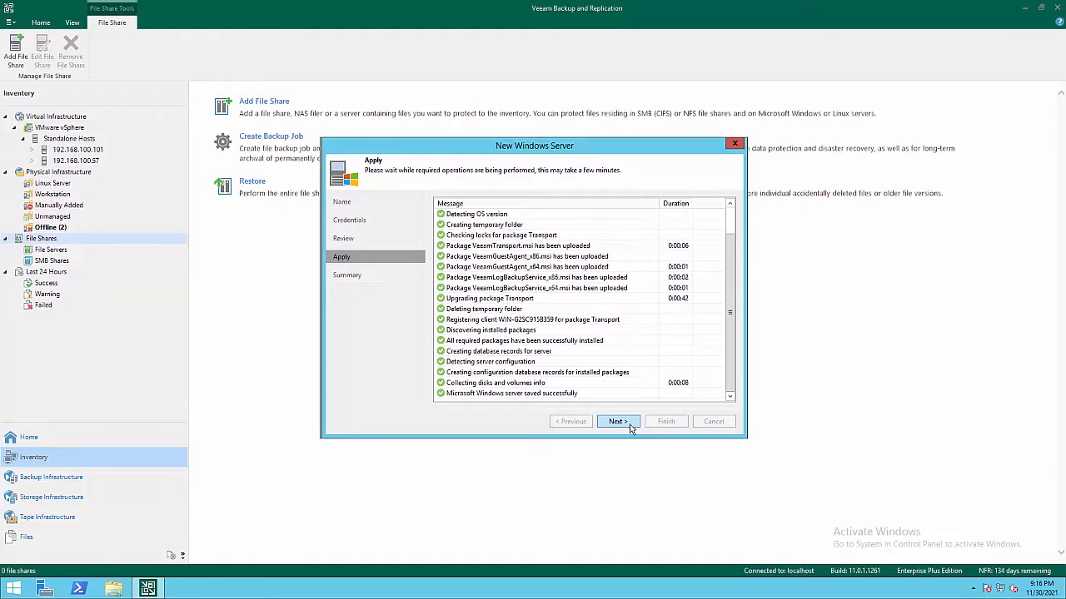
left_click(630, 426)
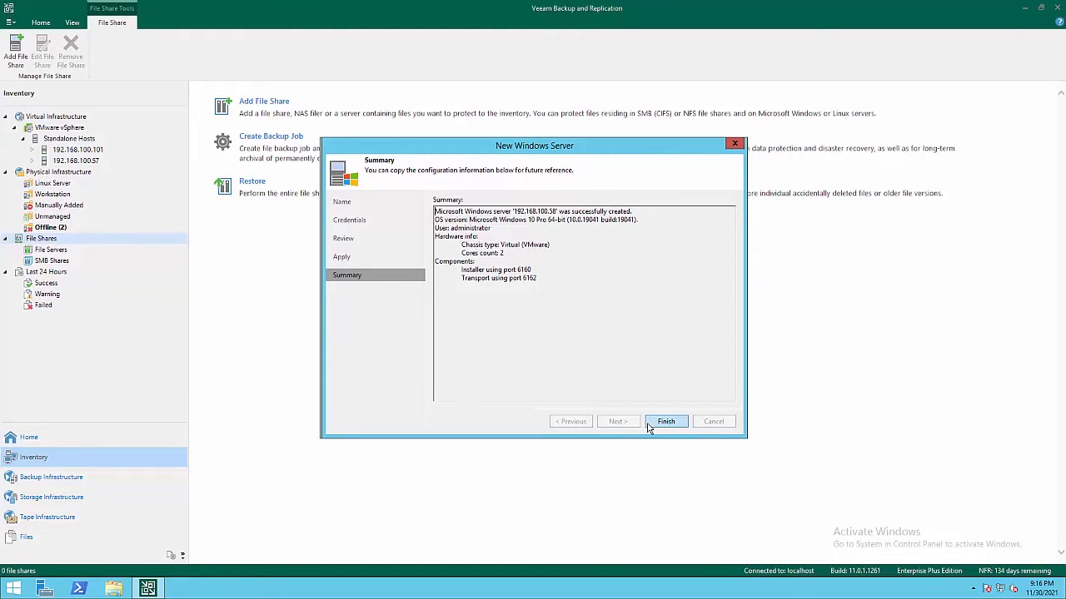
left_click(665, 423)
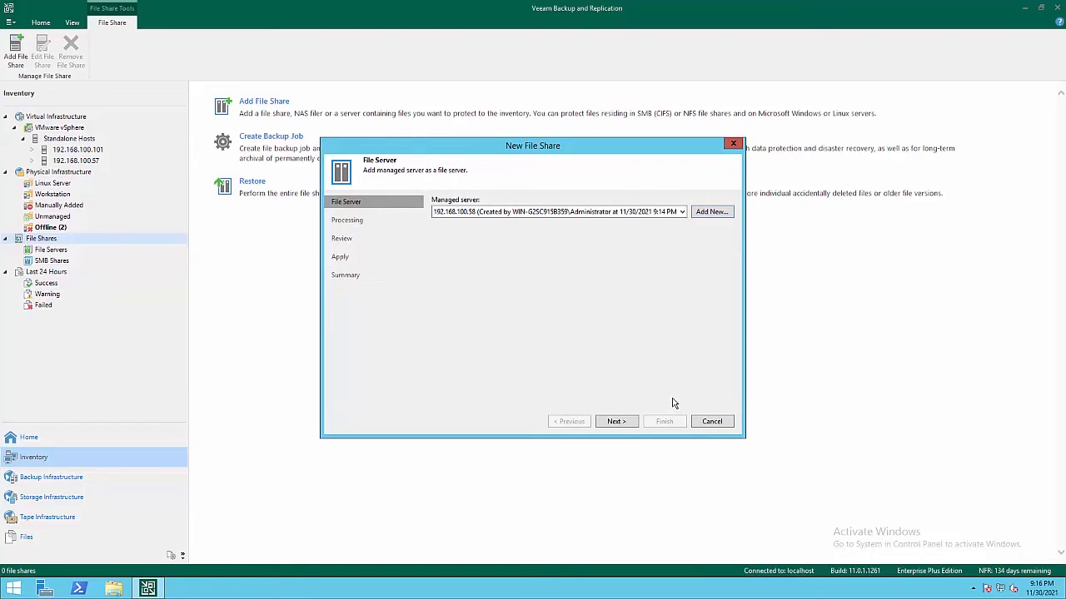
Save 192.168.100.58 as a file server, keeping Default Backup Repository as cache repository and the default backup I/O control.
left_click(616, 422)
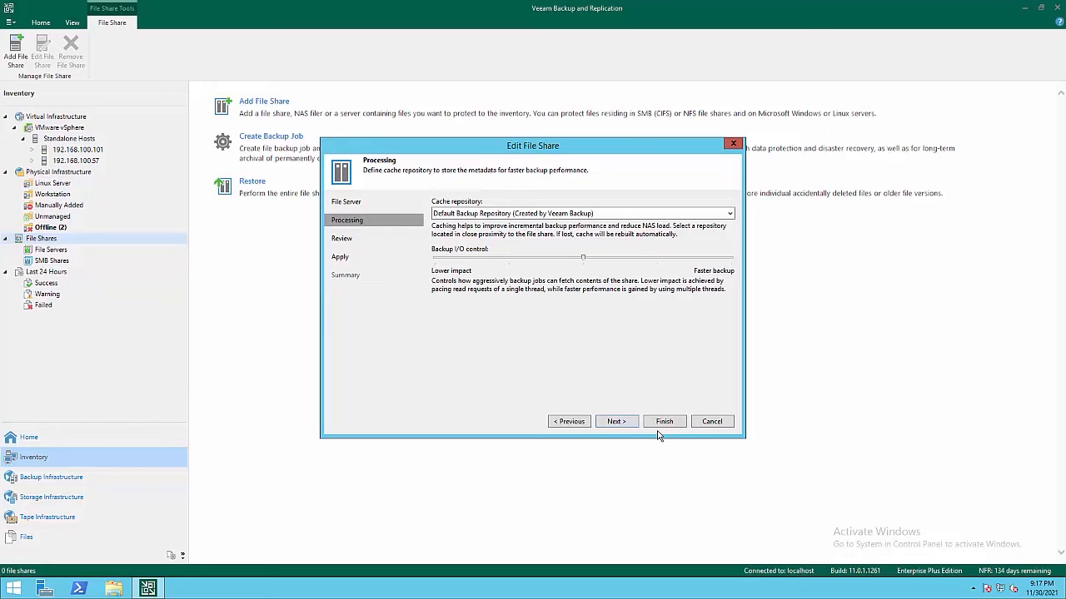
left_click(616, 422)
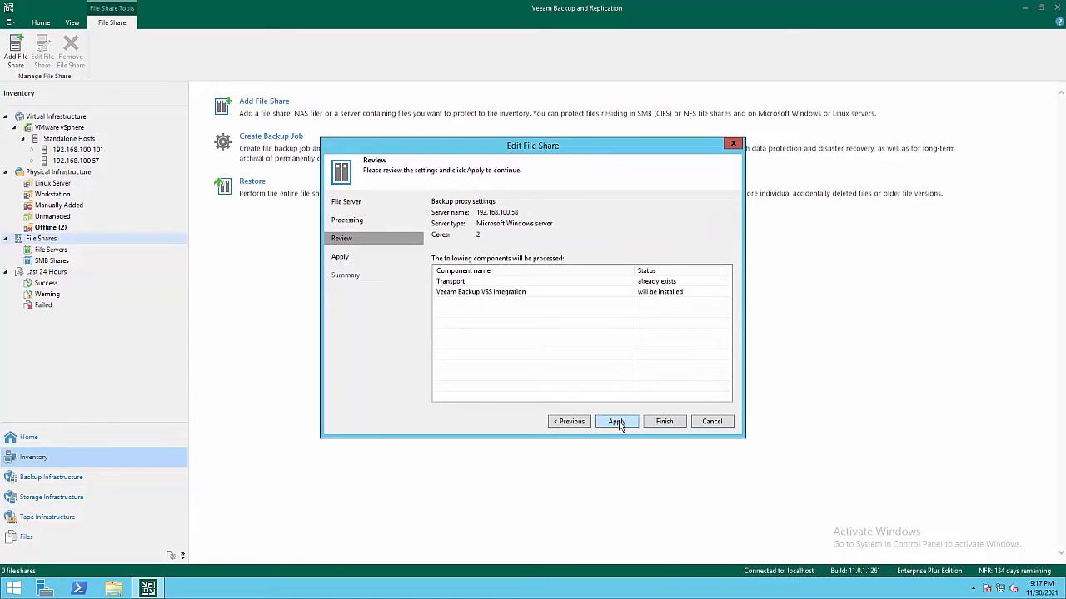
left_click(617, 422)
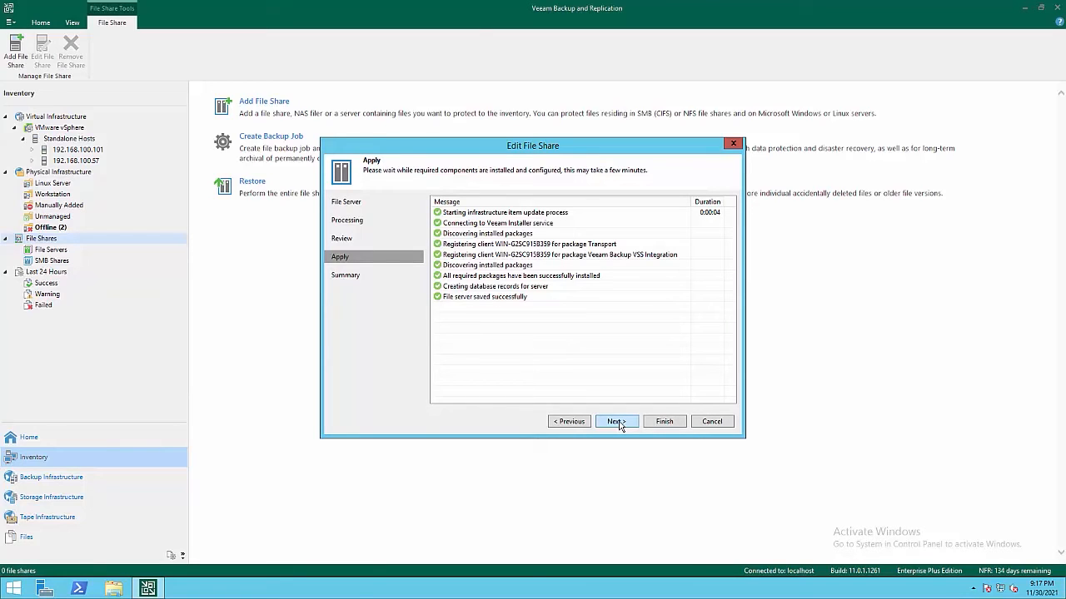
left_click(618, 423)
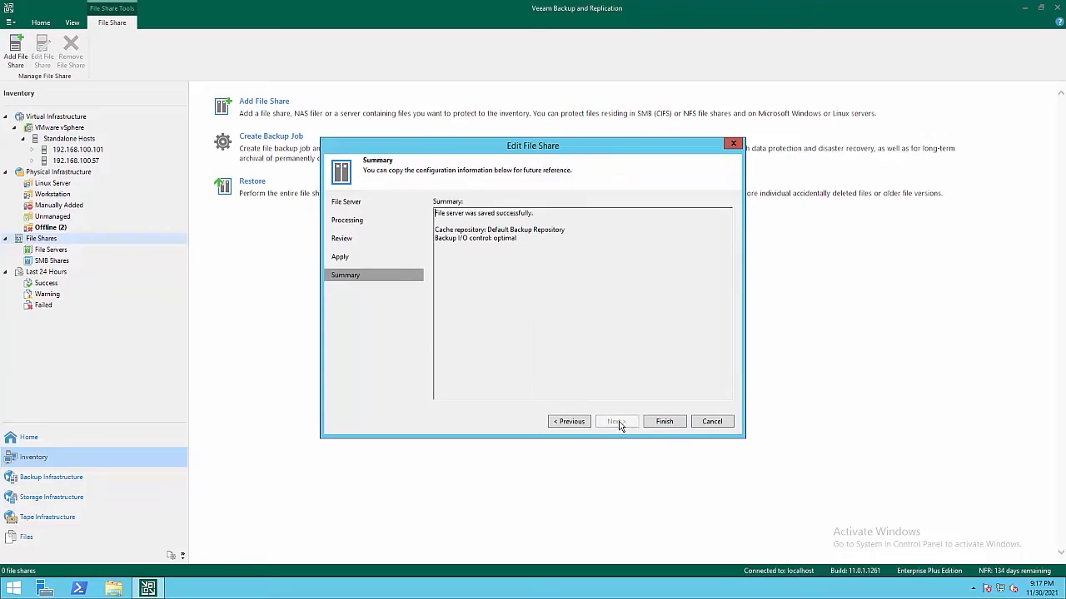
left_click(670, 423)
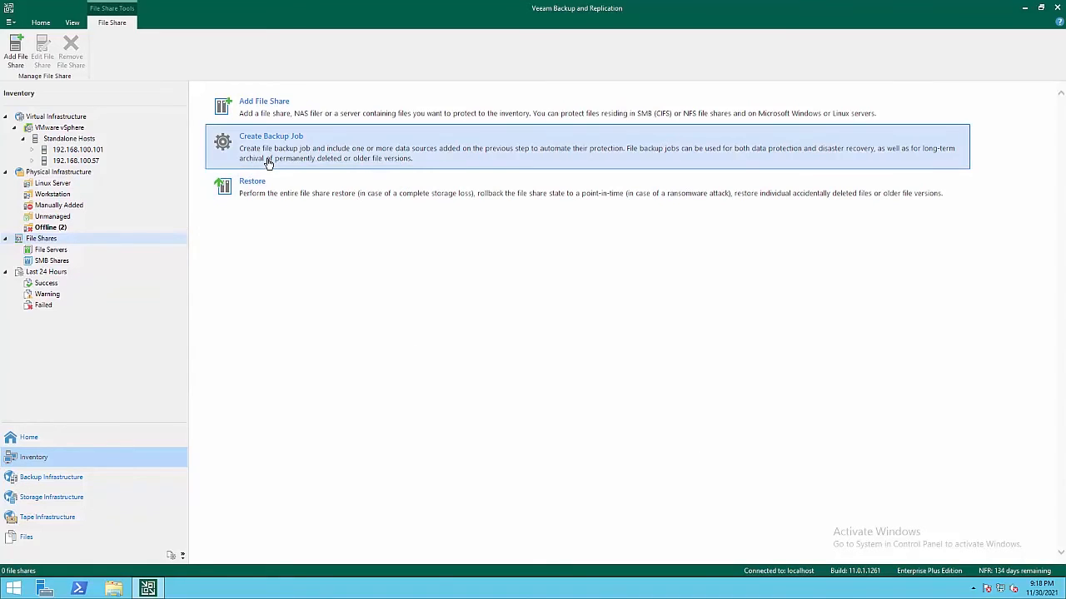
Create a new file backup job named "File Server Backup".
left_click(268, 163)
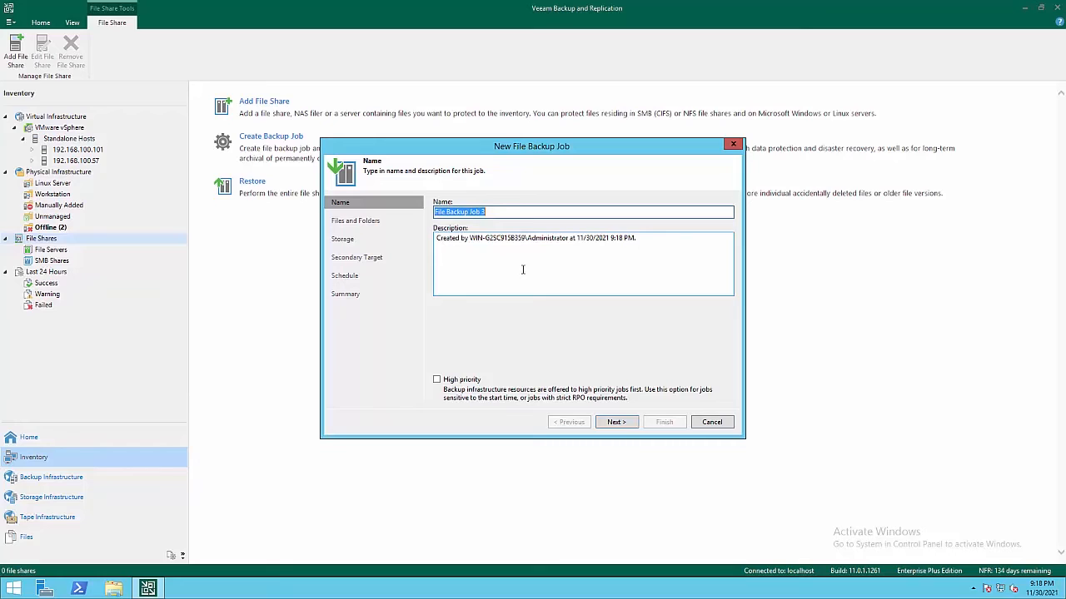
type("File Server Backup")
left_click(613, 423)
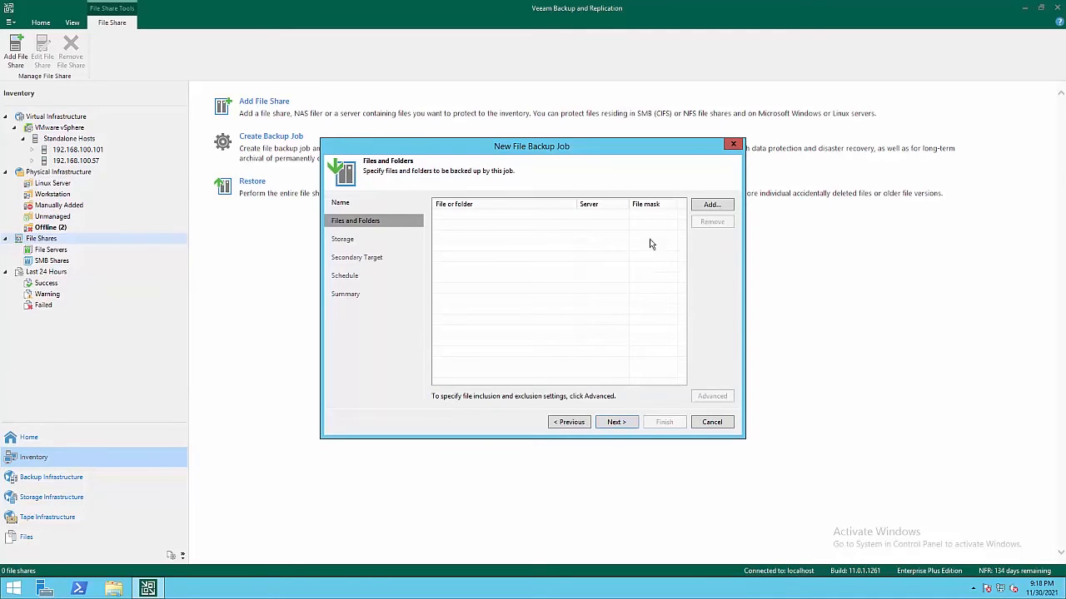
Add the folders Data, Document, ODAC122011_x64 and oracle from drive F: of 192.168.100.58 to the job, keeping the default file filters.
left_click(711, 206)
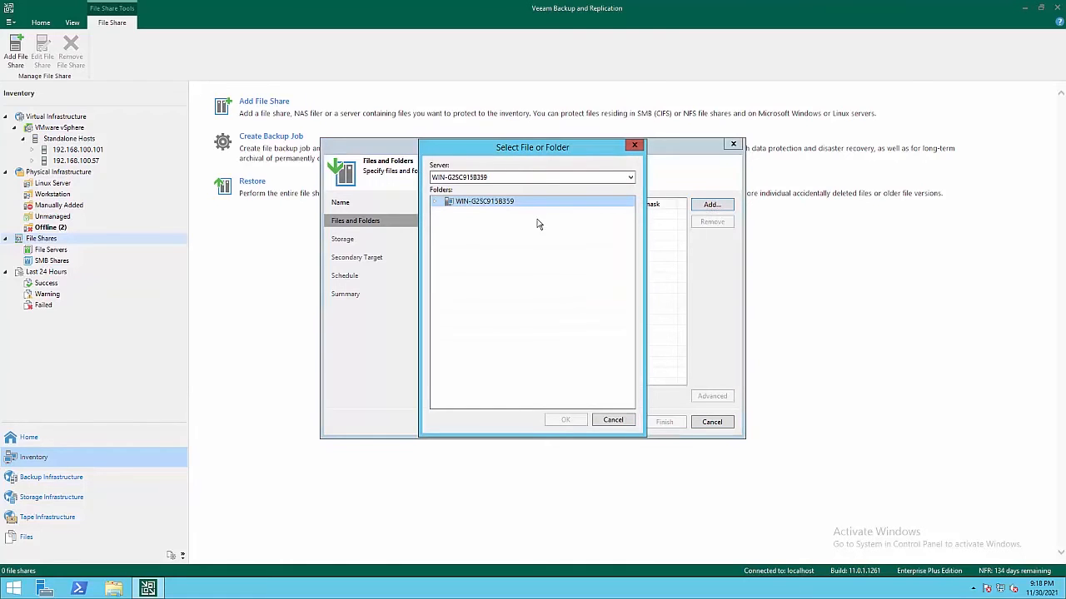
left_click(491, 178)
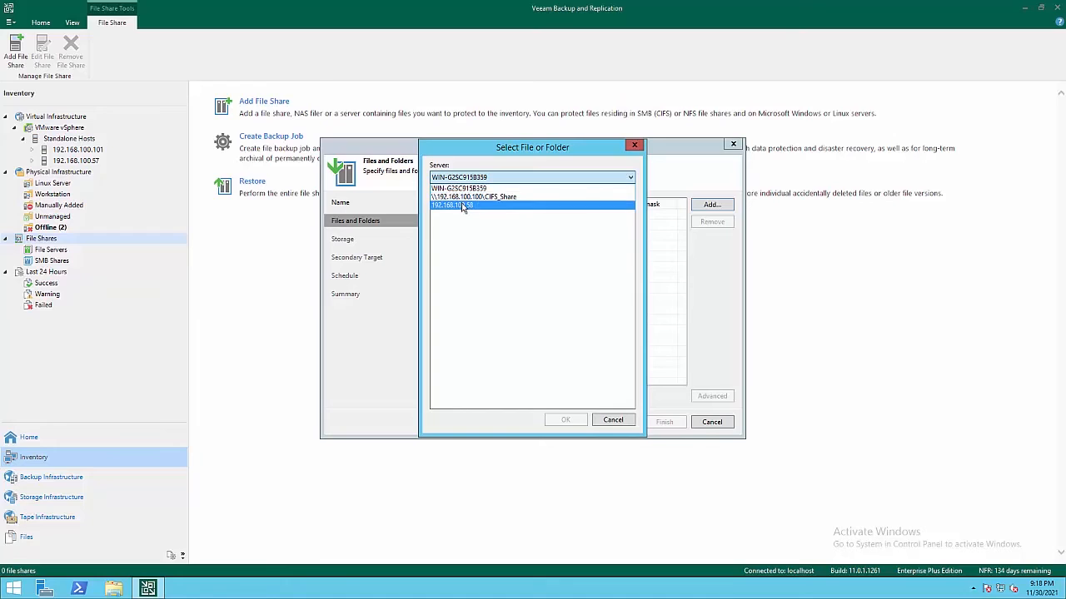
left_click(463, 205)
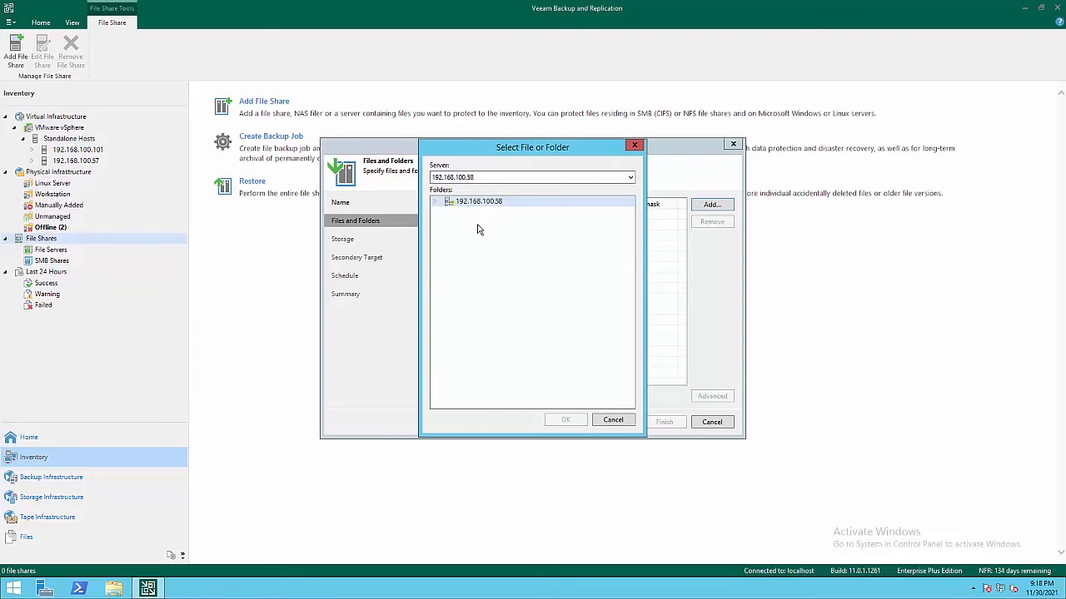
left_click(434, 202)
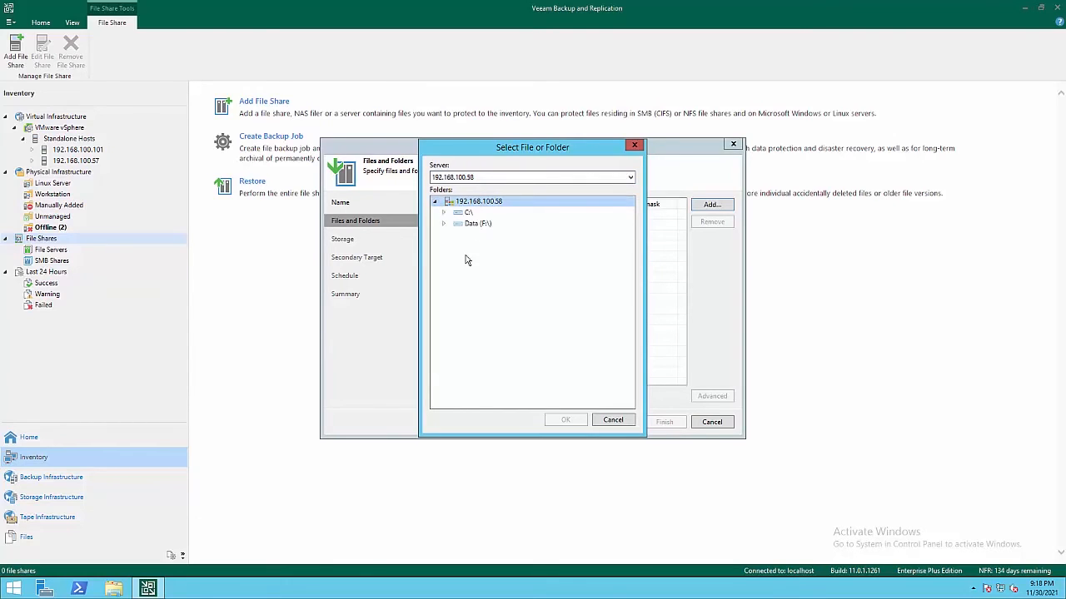
left_click(443, 224)
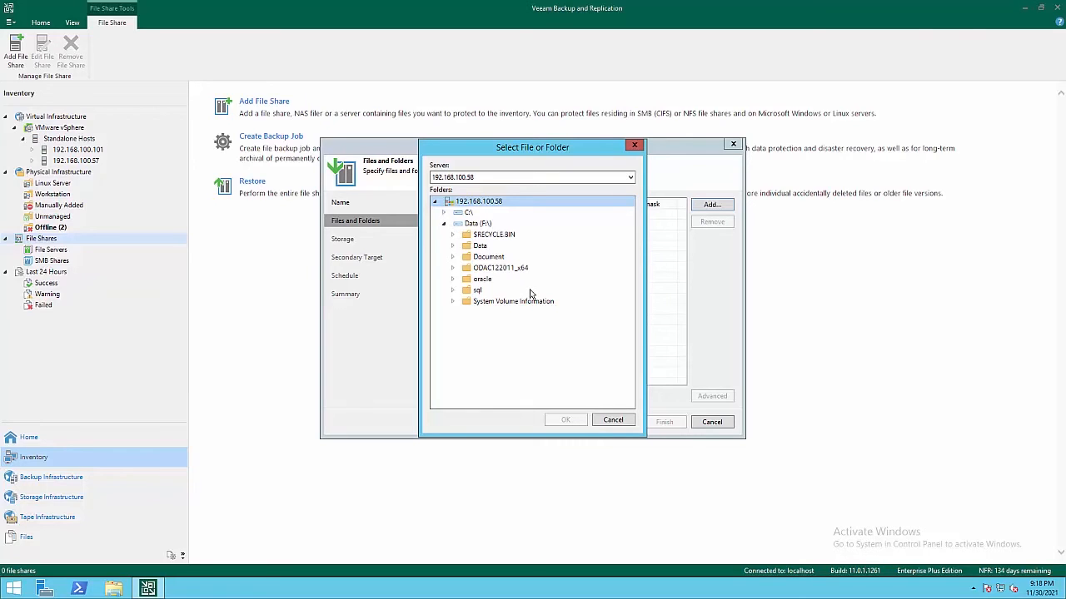
left_click(481, 247)
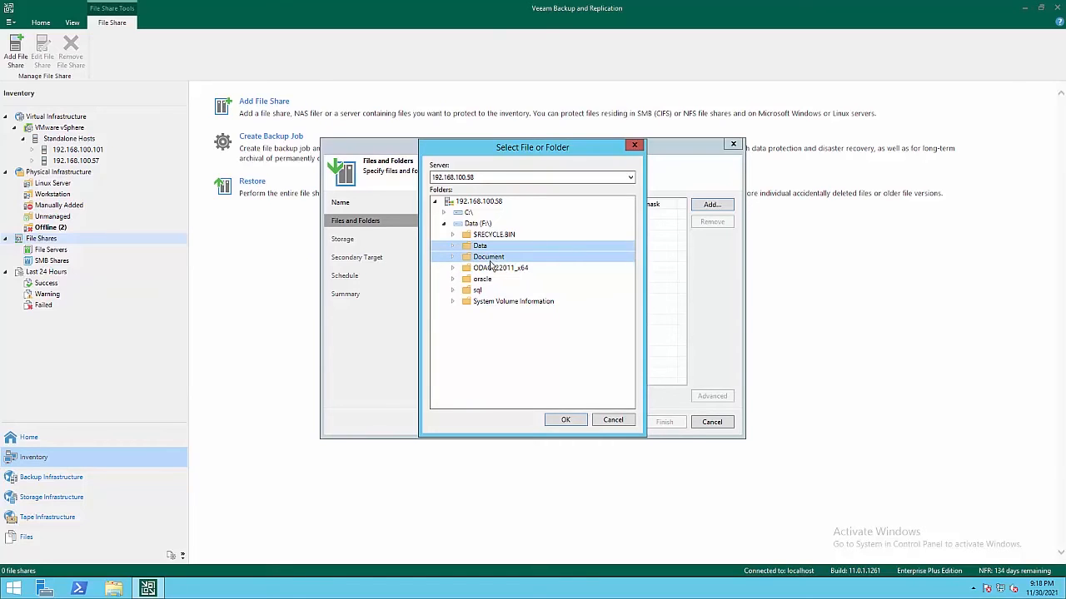
left_click(488, 281, "shift")
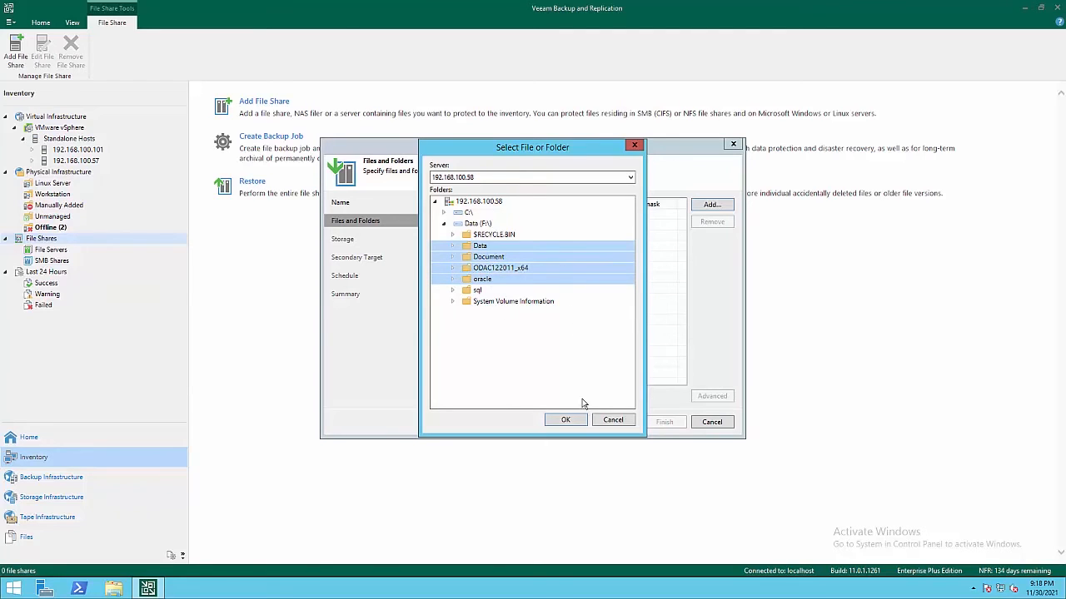
left_click(573, 418)
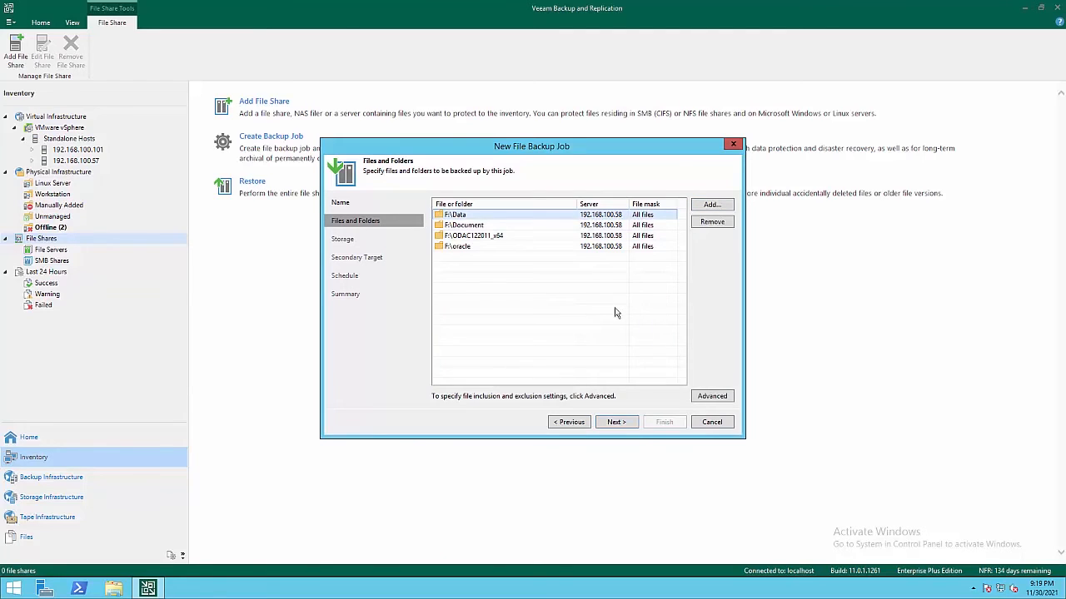
left_click(712, 397)
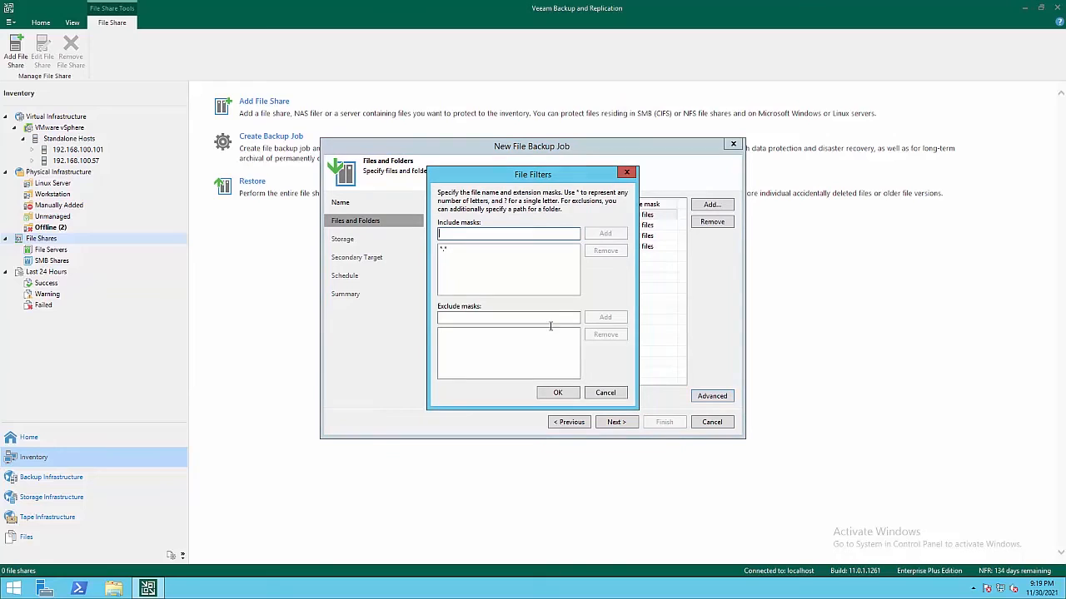
left_click(564, 392)
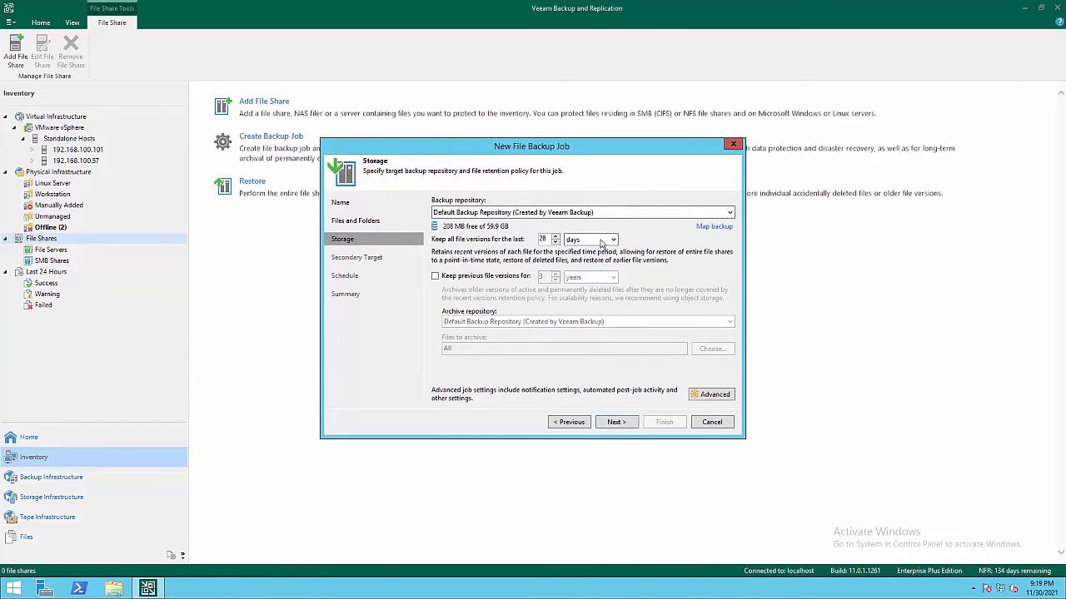
Set the job's backup repository to SOBR - Azure, leaving archiving of previous file versions disabled.
left_click(595, 215)
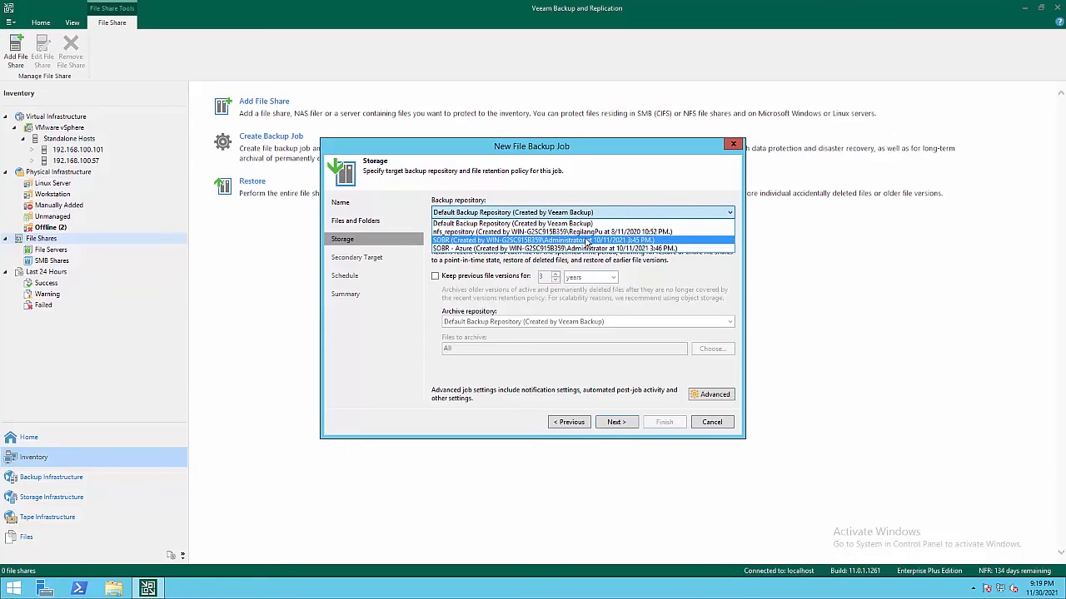
left_click(588, 249)
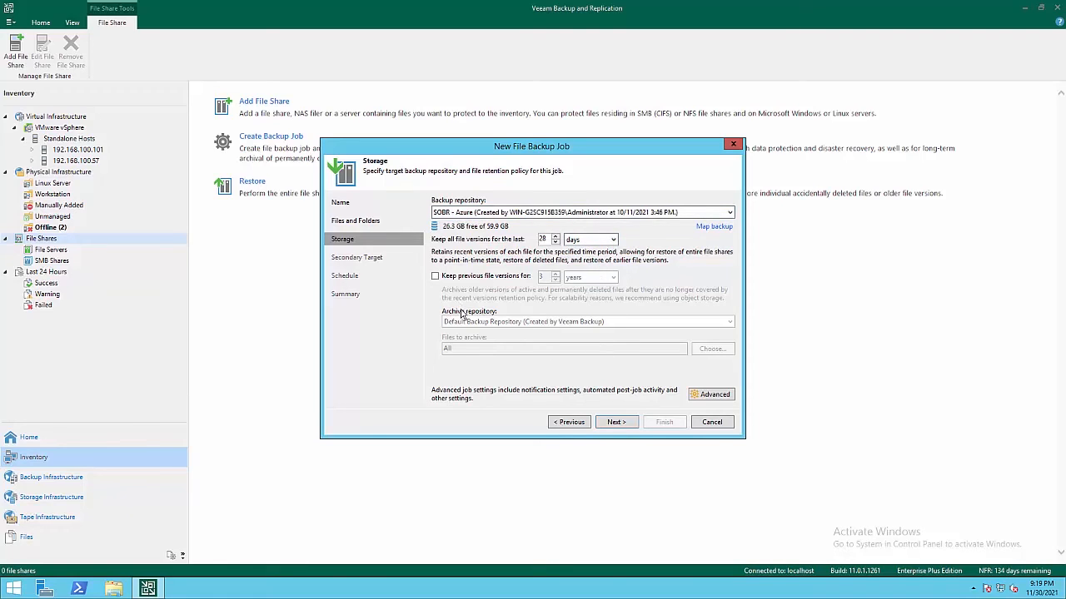
left_click(435, 276)
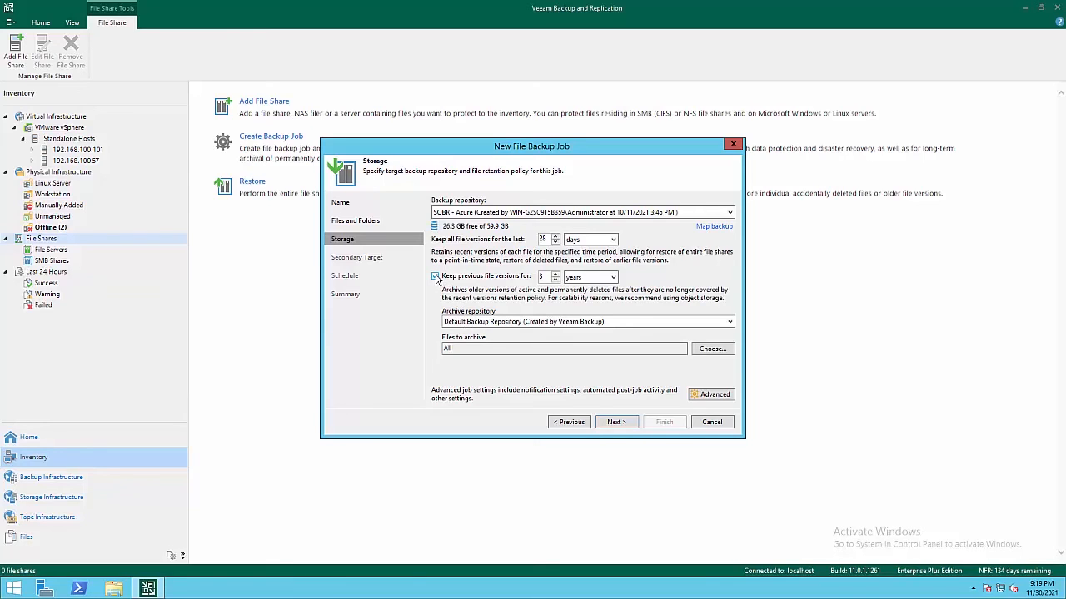
left_click(434, 276)
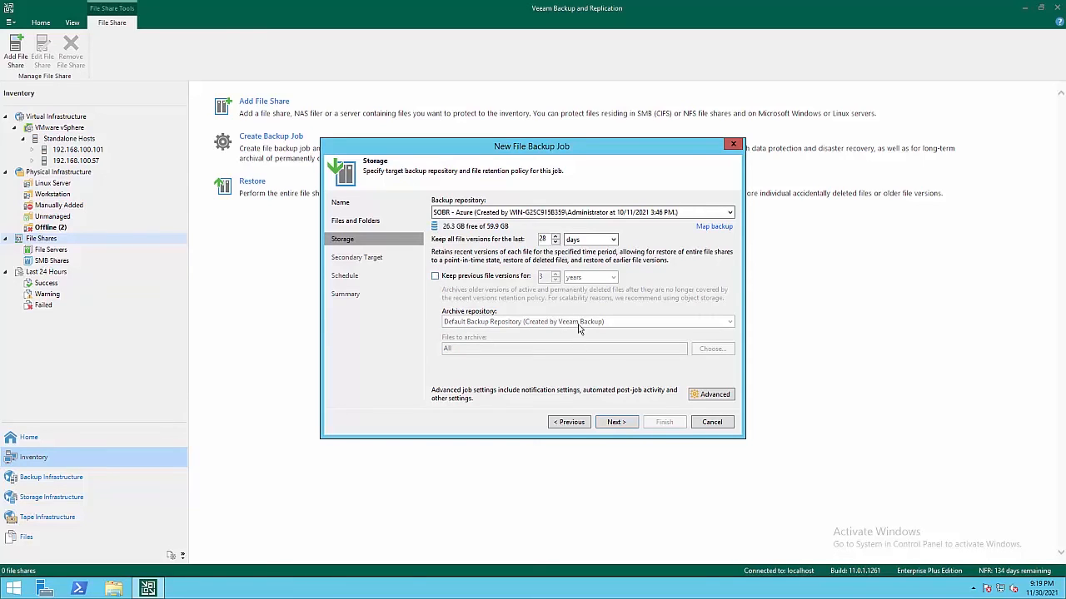
left_click(614, 422)
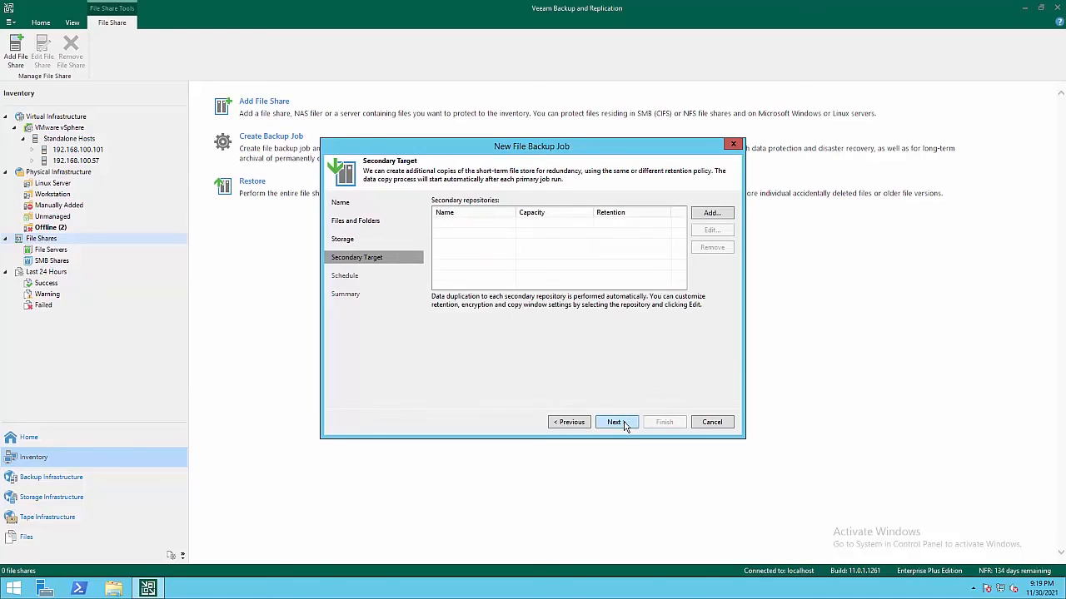
Save the backup job without a secondary target or automatic schedule, and run it upon finishing.
left_click(623, 425)
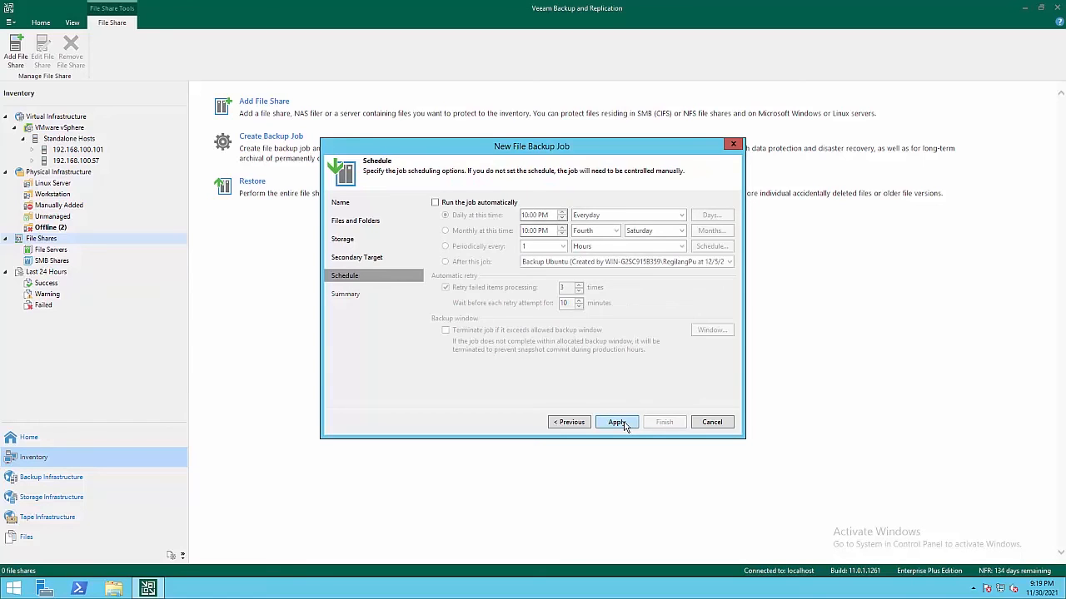
left_click(618, 423)
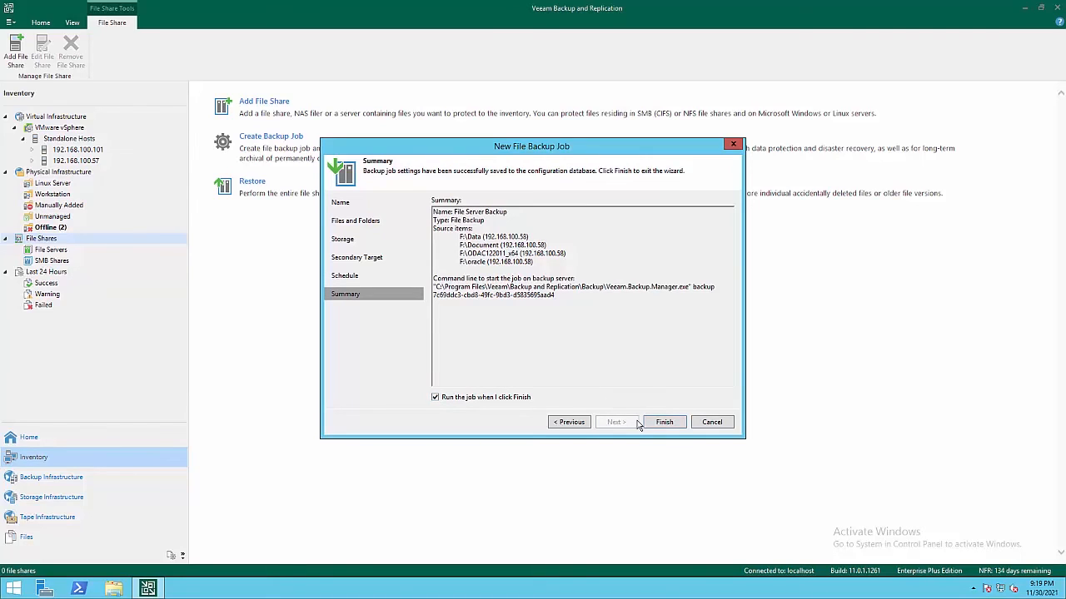
left_click(664, 423)
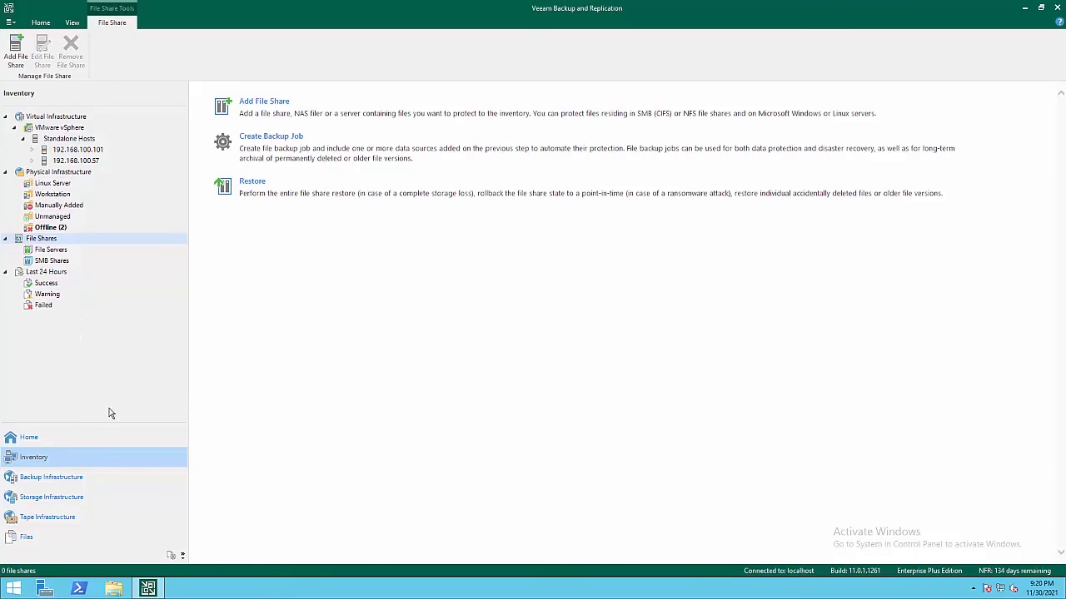
Open the running statistics of the File Server Backup job from the list of backup jobs.
left_click(25, 438)
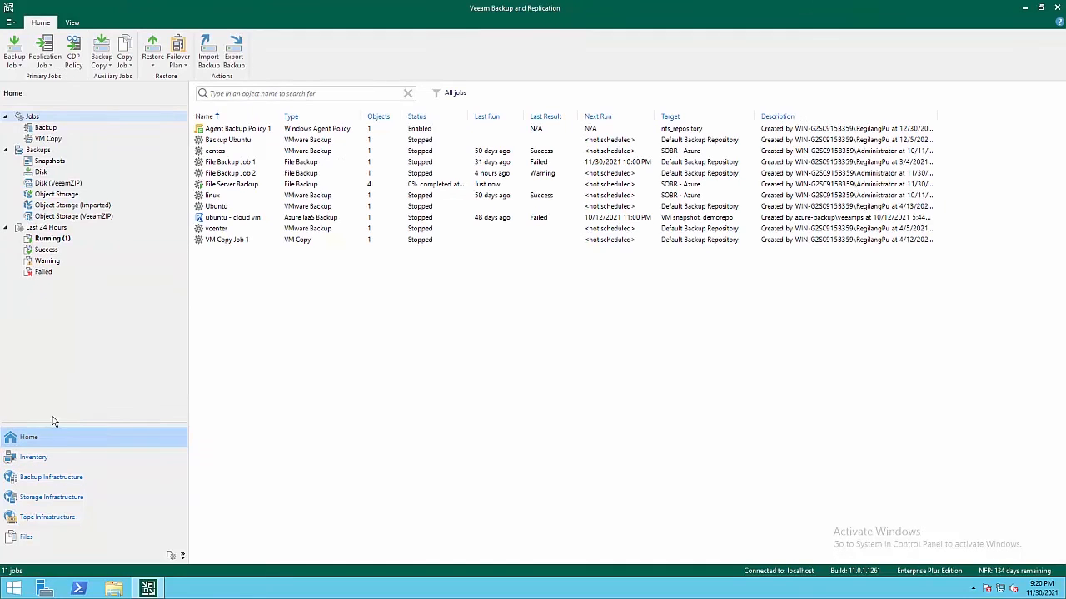
left_click(46, 128)
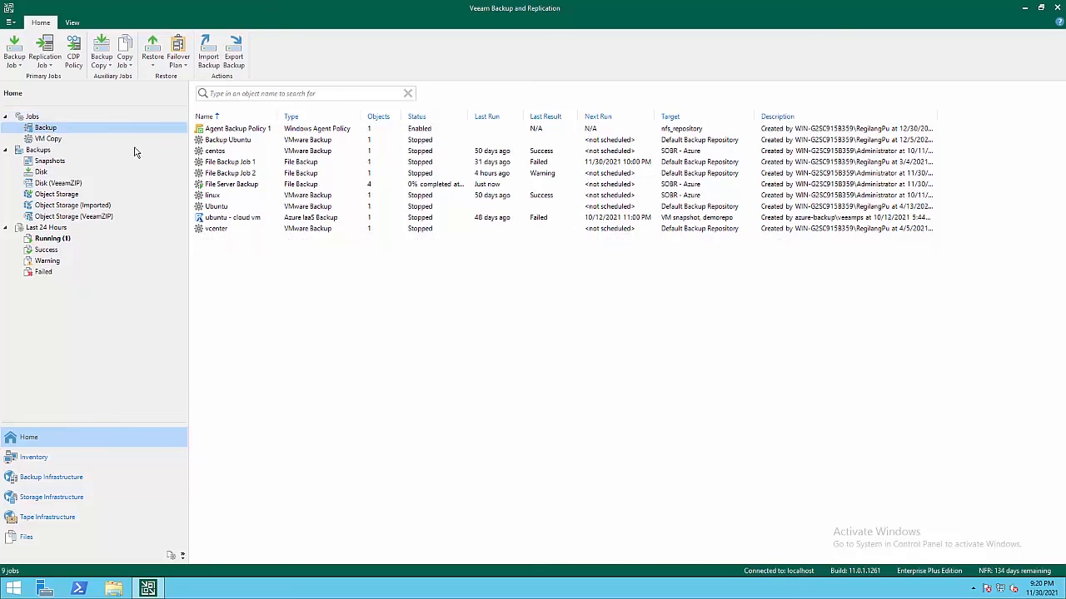
left_click(238, 185)
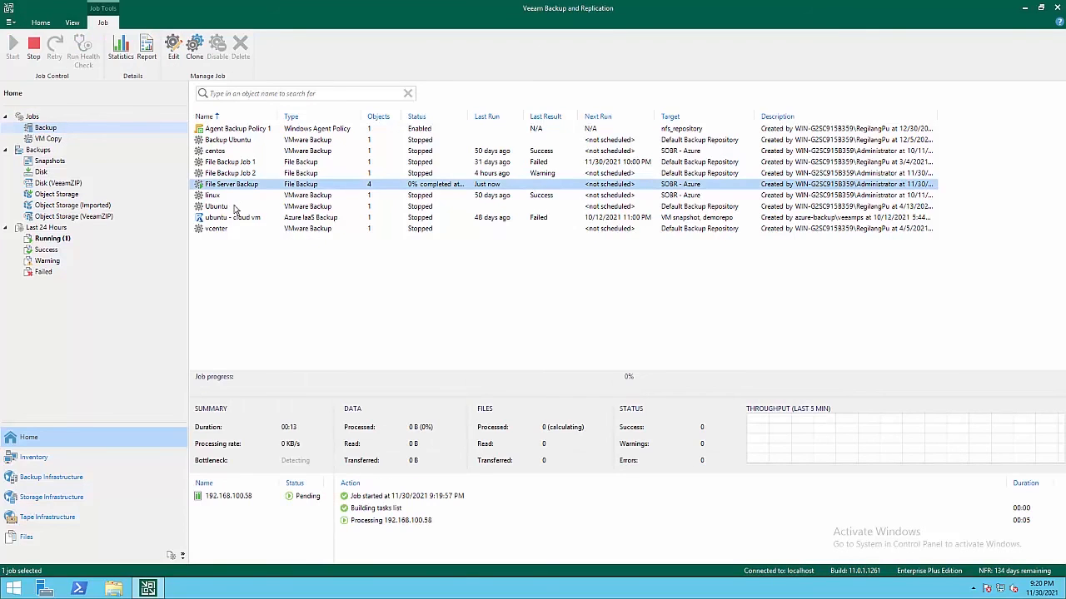
left_click(121, 50)
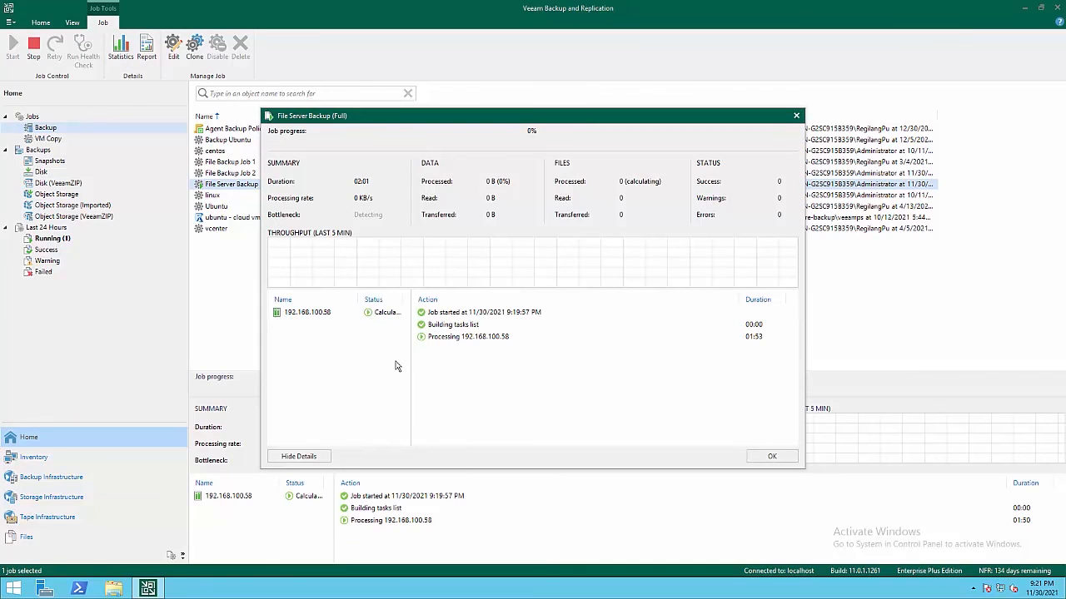